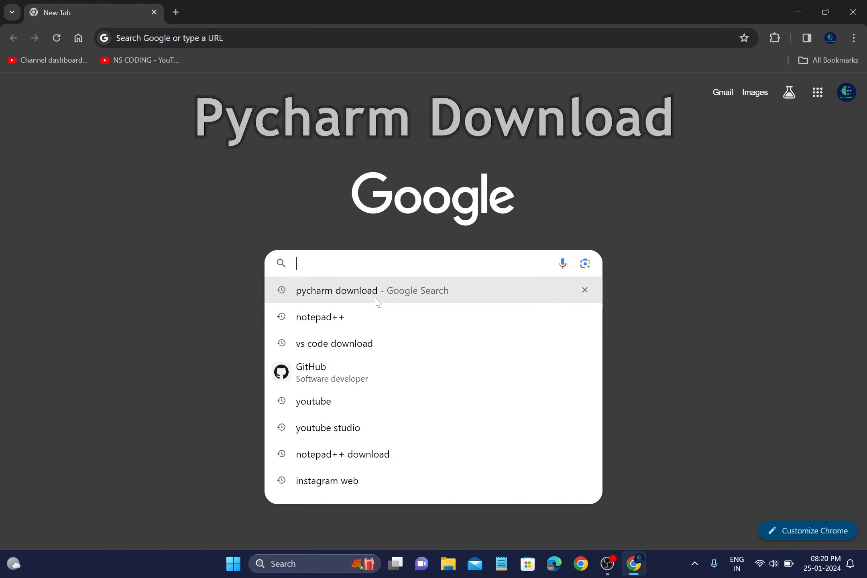
Step: Search Google for pycharm download and open the JetBrains PyCharm download page
left_click(375, 296)
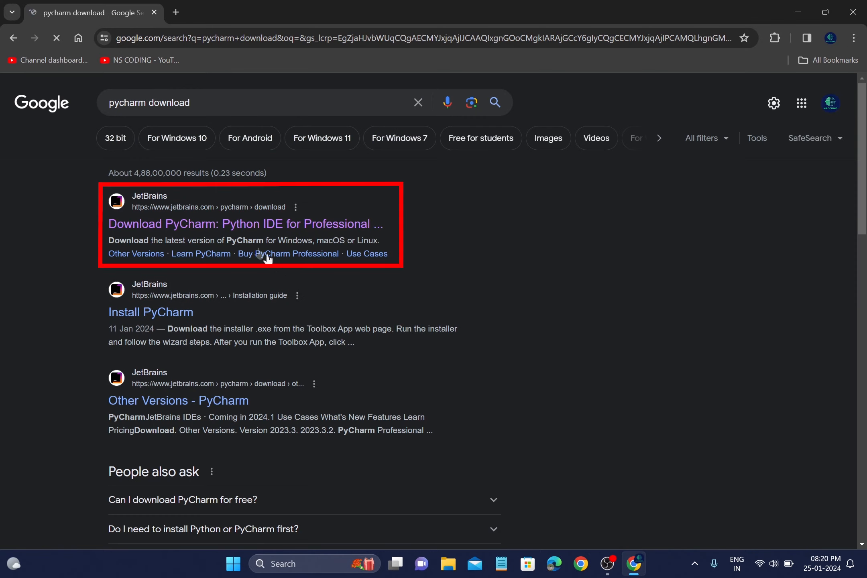
left_click(217, 226)
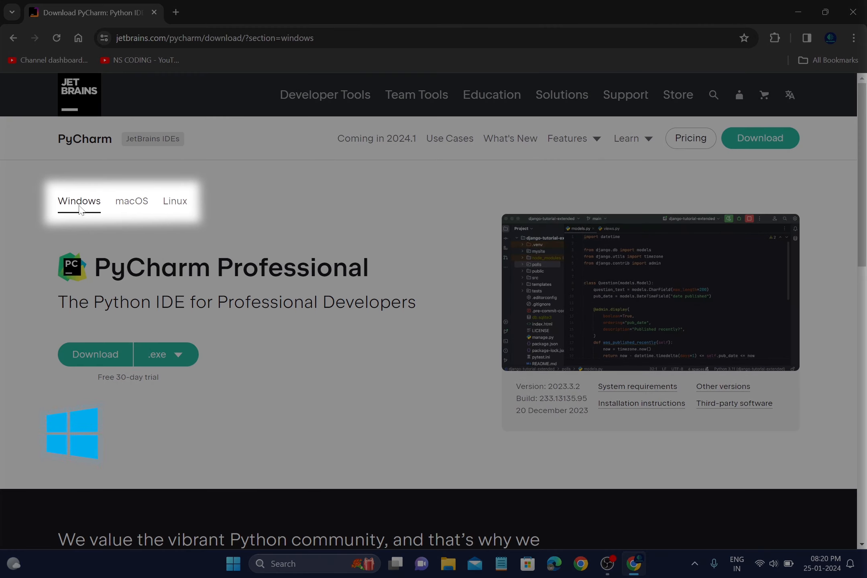
Step: View the macOS and Linux versions of the download page and return to the Windows version
left_click(132, 203)
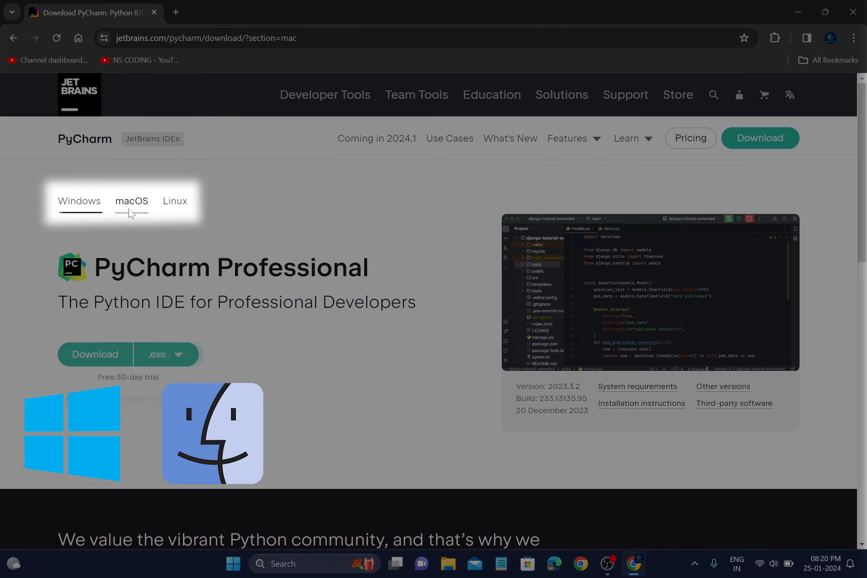
left_click(173, 202)
left_click(79, 201)
Step: Download the Windows .exe installer of the free PyCharm Community Edition
scroll(258, 230, "down", 5)
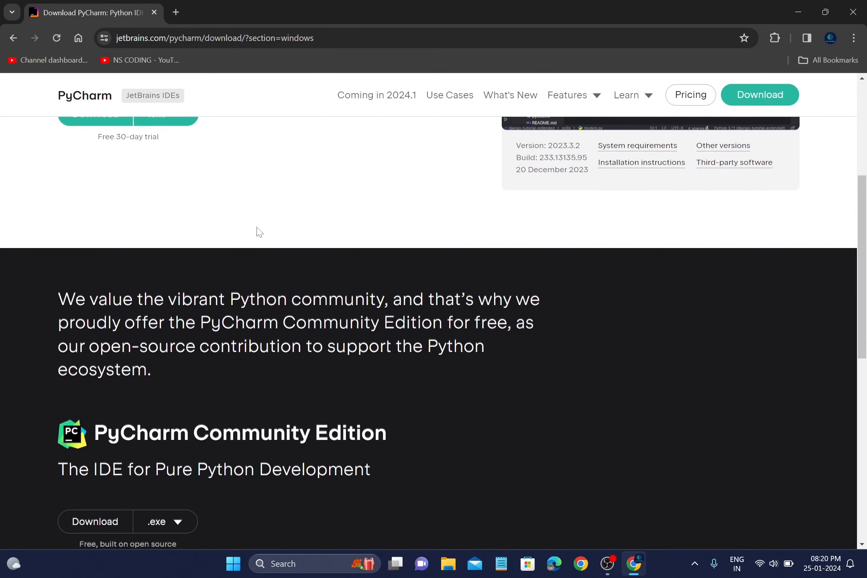
scroll(257, 230, "down", 3)
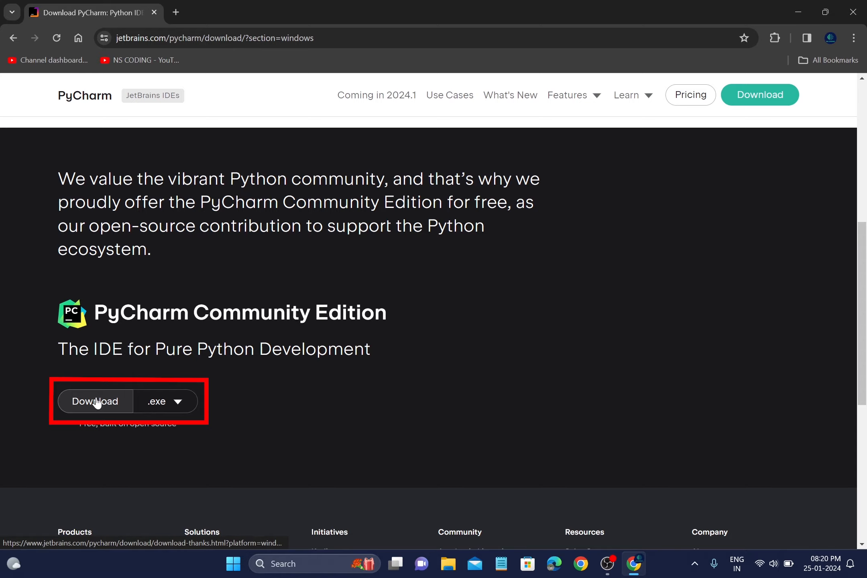
left_click(96, 401)
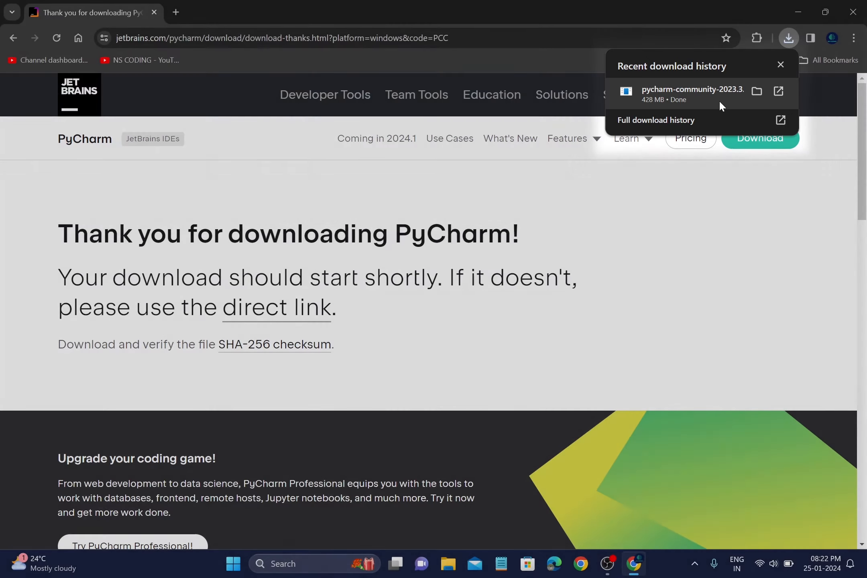
Step: Launch the downloaded PyCharm Community installer and accept the default destination folder
left_click(718, 100)
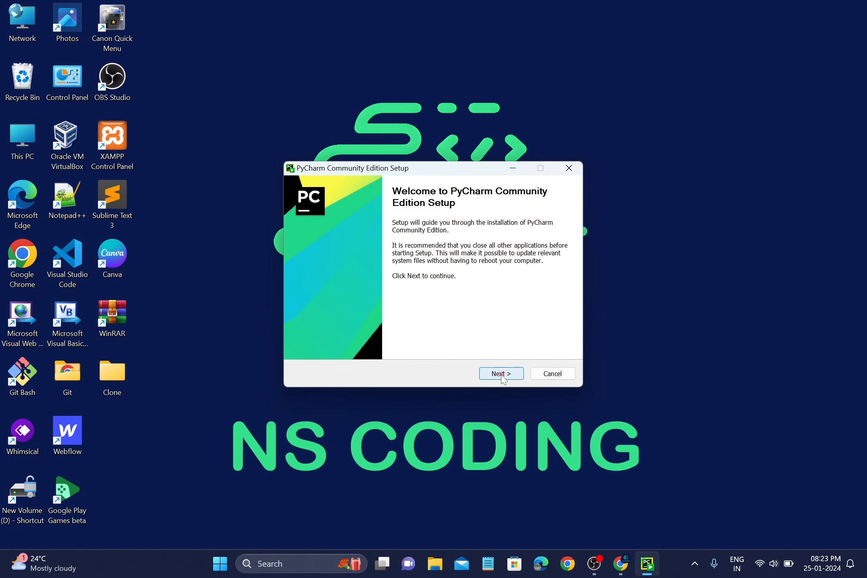
left_click(502, 373)
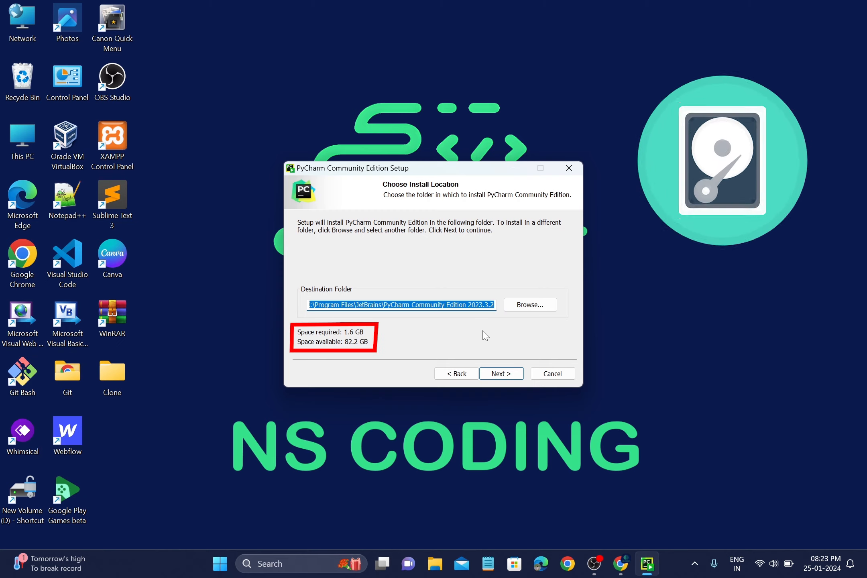
left_click(502, 374)
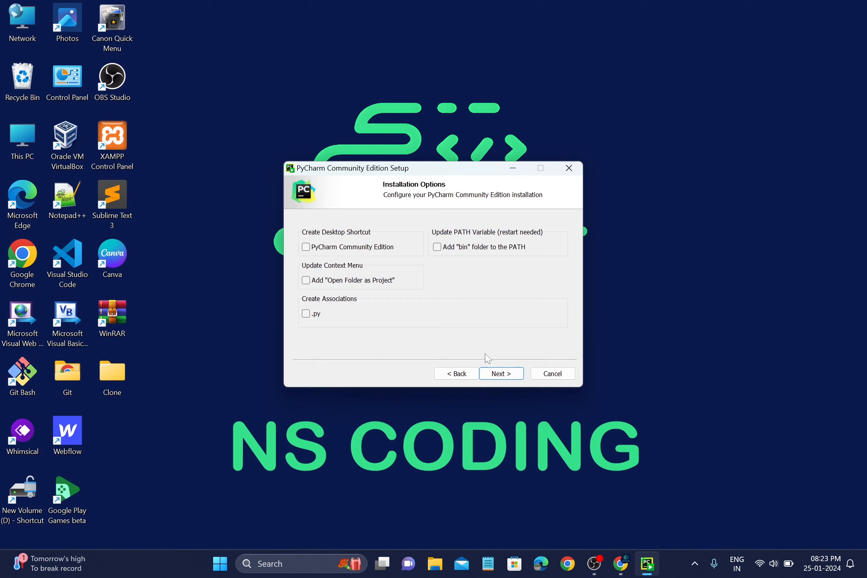
Step: Enable the desktop shortcut, "Open Folder as Project" context menu, .py association and "bin" folder PATH options for the installation
left_click(306, 248)
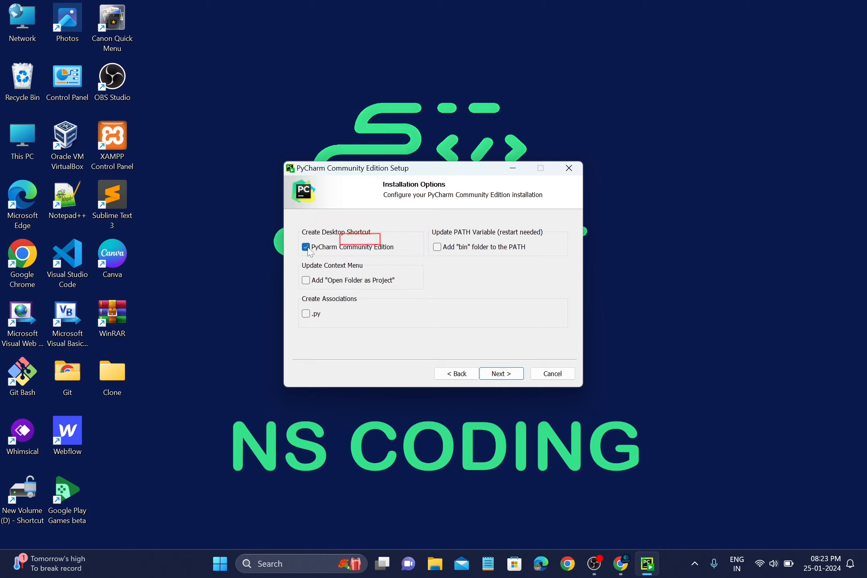
left_click(306, 280)
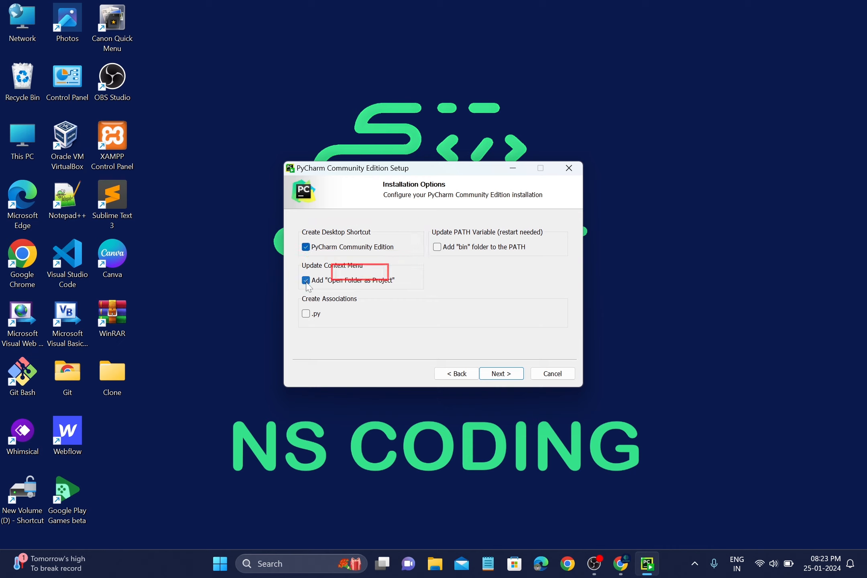
left_click(306, 315)
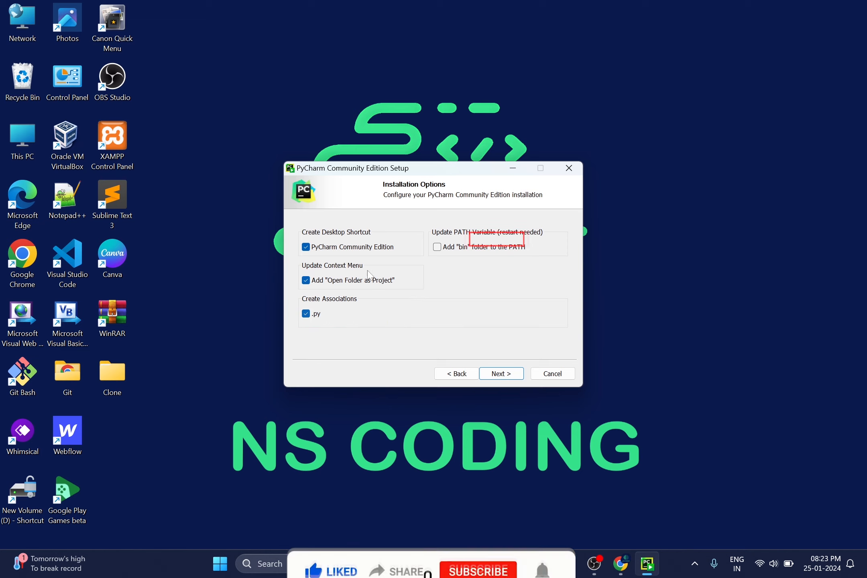
left_click(448, 247)
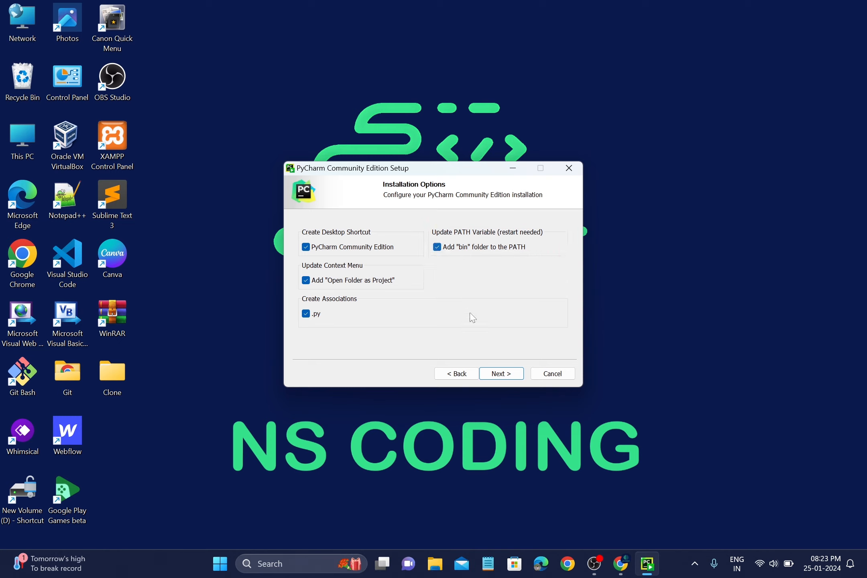
left_click(505, 377)
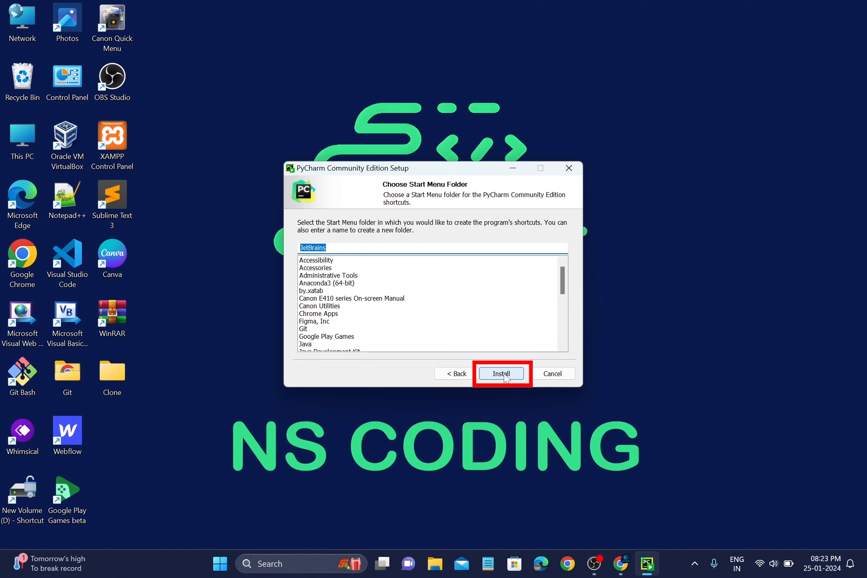
Step: Install PyCharm with the JetBrains Start Menu folder and finish the setup with Reboot now
left_click(505, 377)
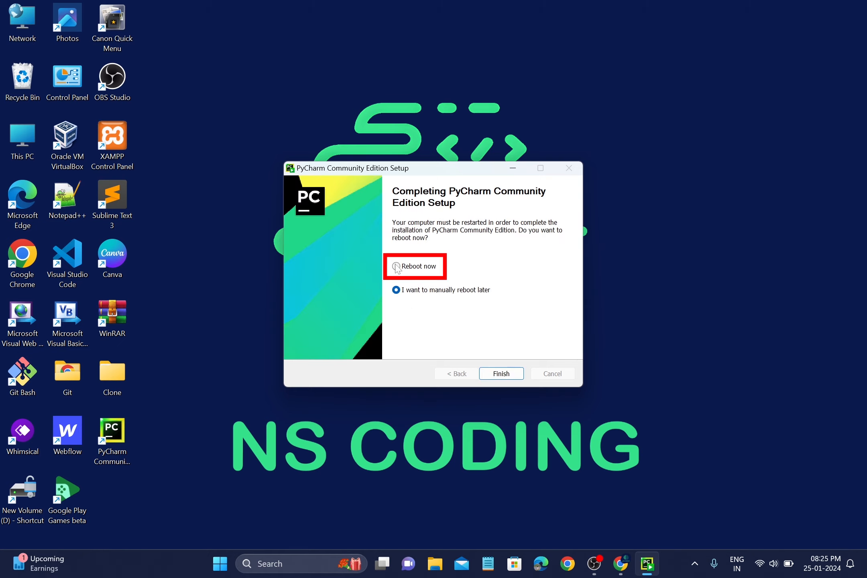
left_click(396, 267)
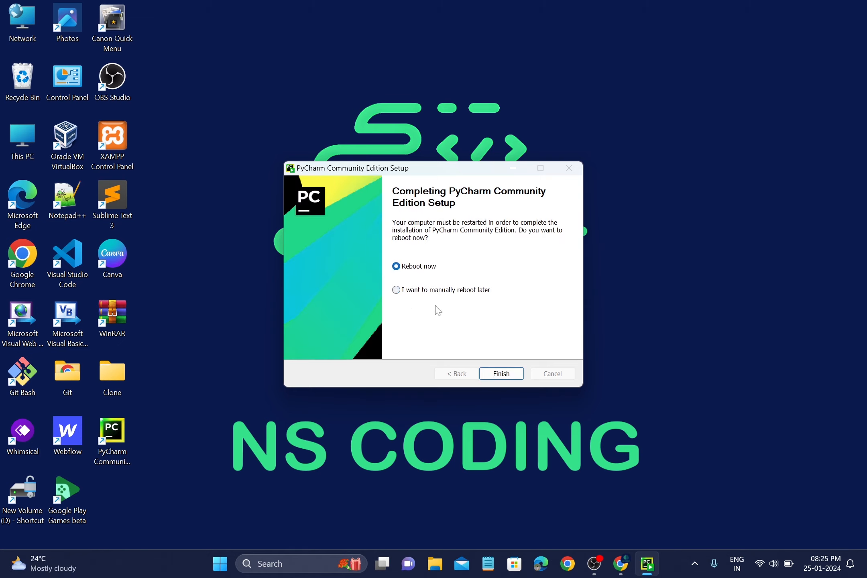
left_click(513, 377)
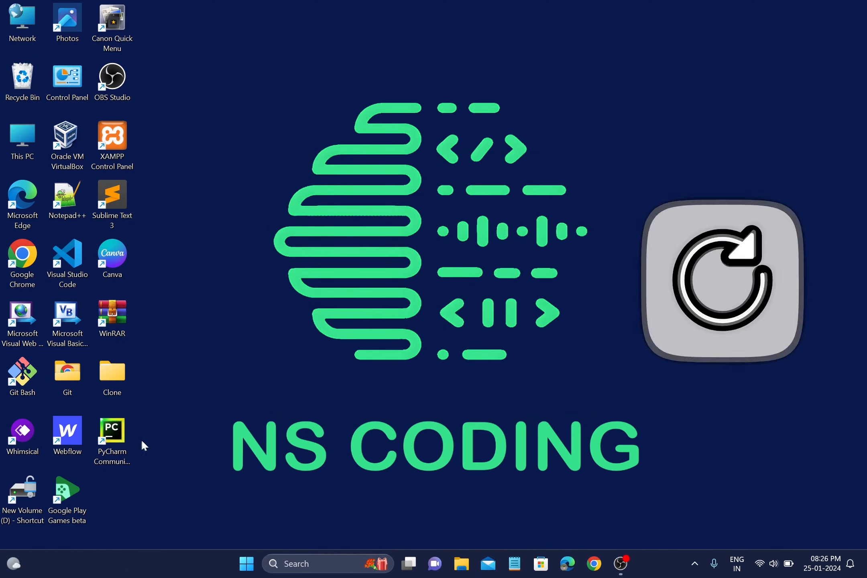
Step: Launch PyCharm Community Edition from the desktop and accept its user agreement
left_click(126, 442)
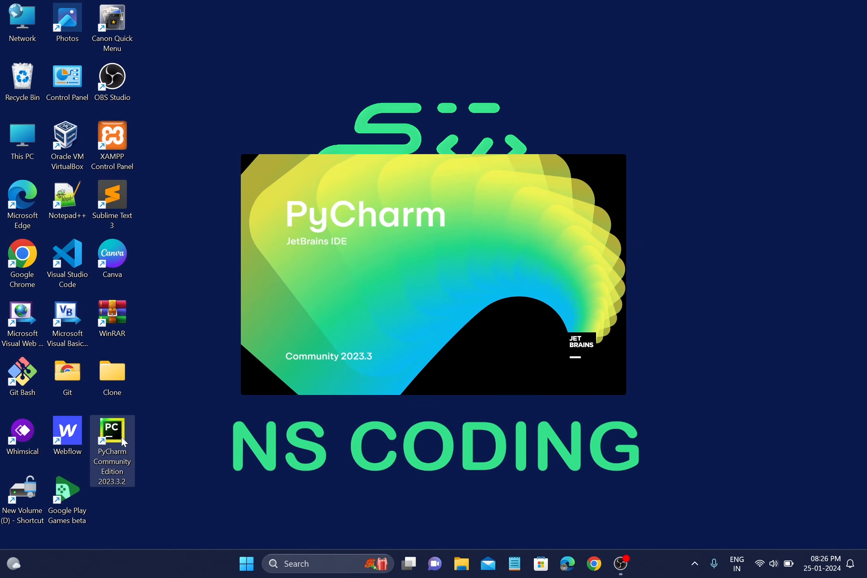
scroll(365, 283, "down", 1)
scroll(365, 283, "up", 1)
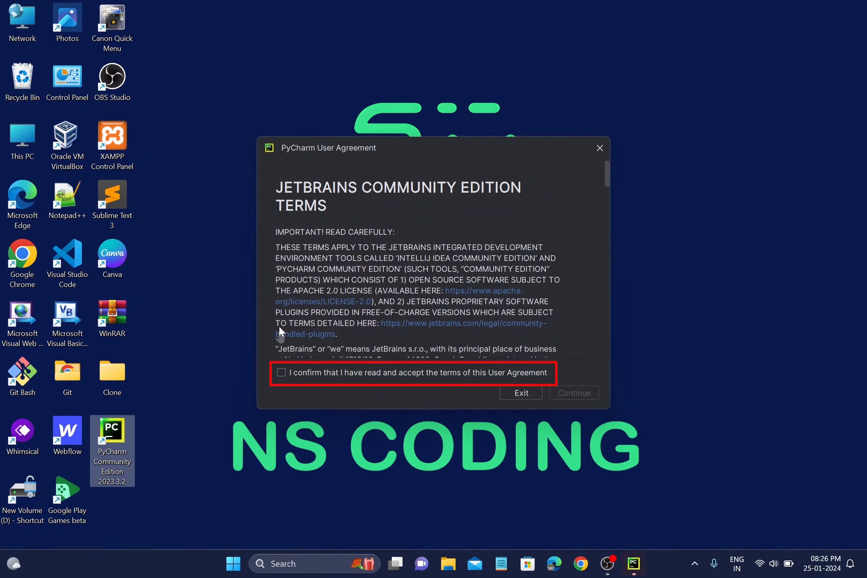
left_click(281, 372)
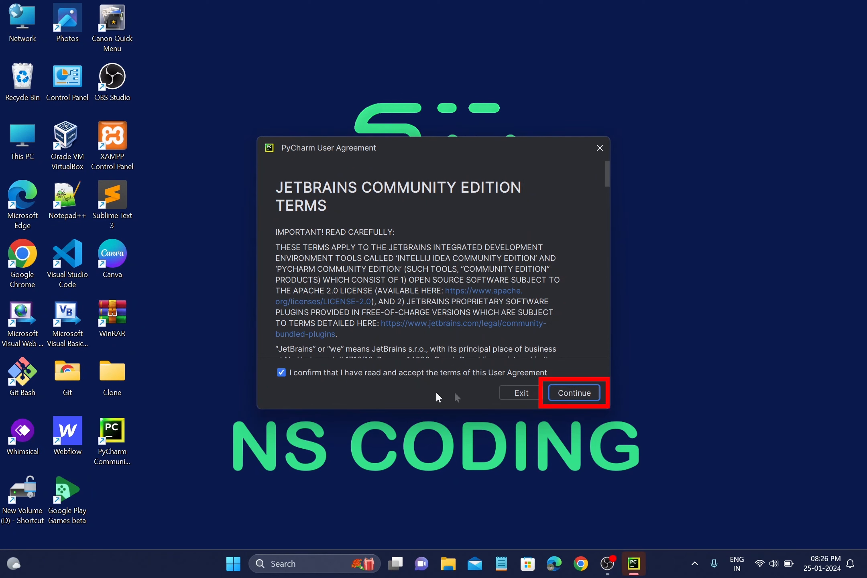
left_click(568, 394)
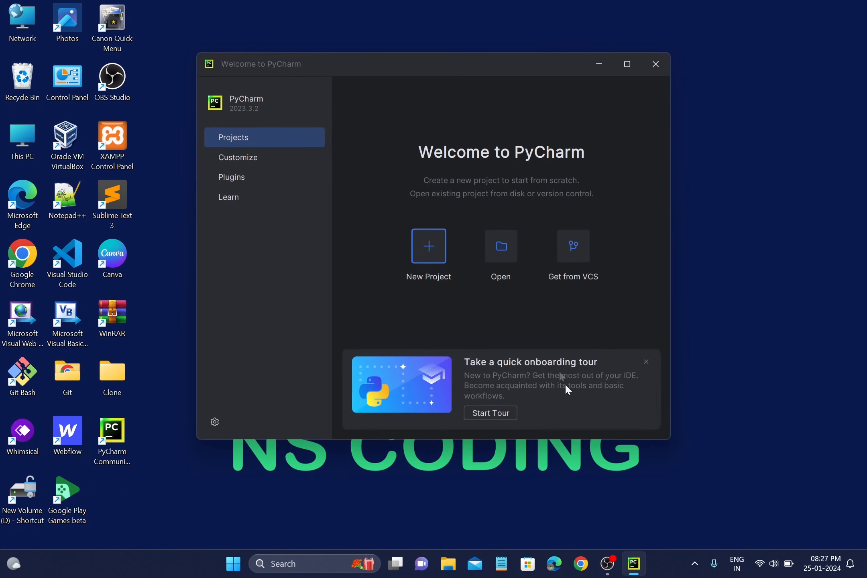
Step: Maximize the welcome window and start a new Pure Python project named Program 1
left_click(628, 71)
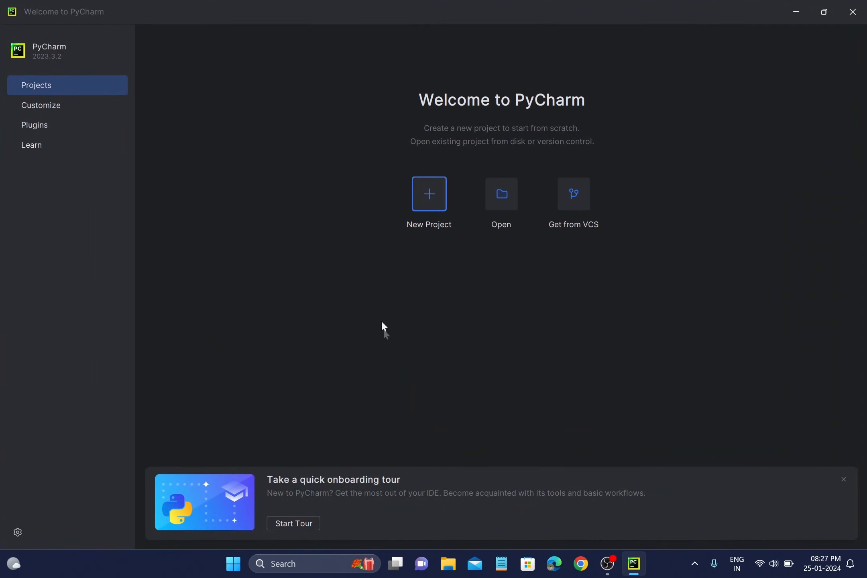
left_click(430, 195)
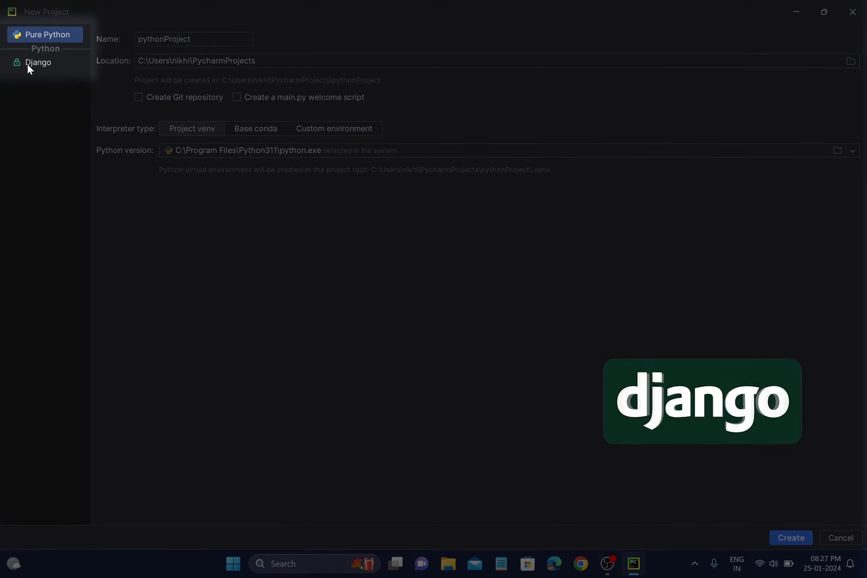
left_click(27, 64)
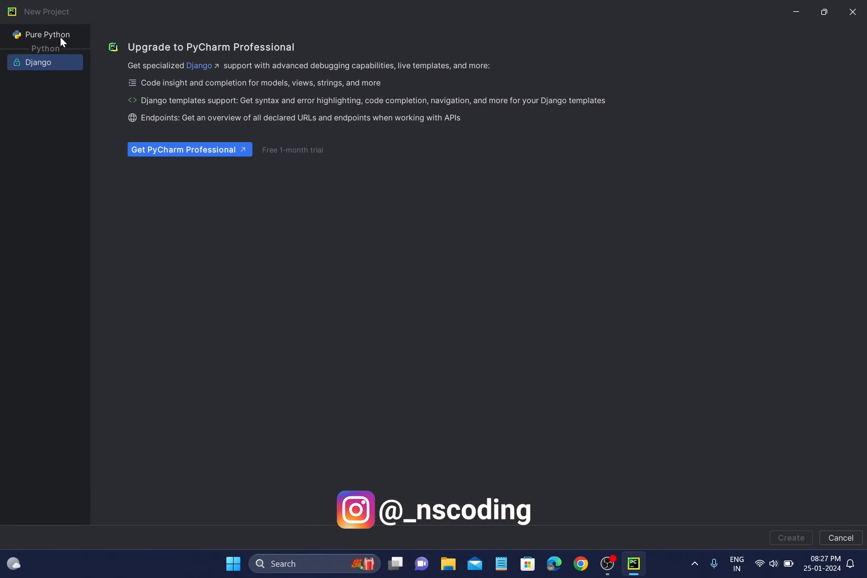
left_click(61, 37)
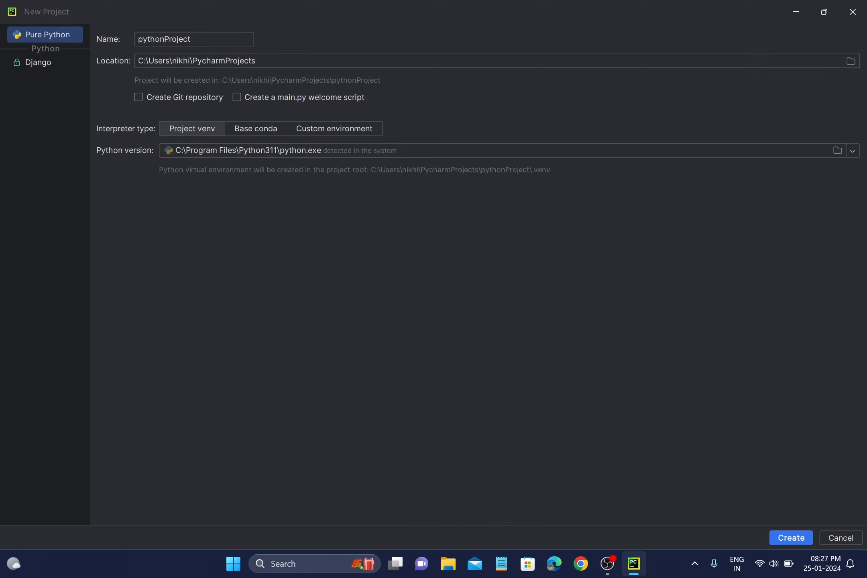
left_click(151, 39)
double_click(150, 39)
type("Program 1")
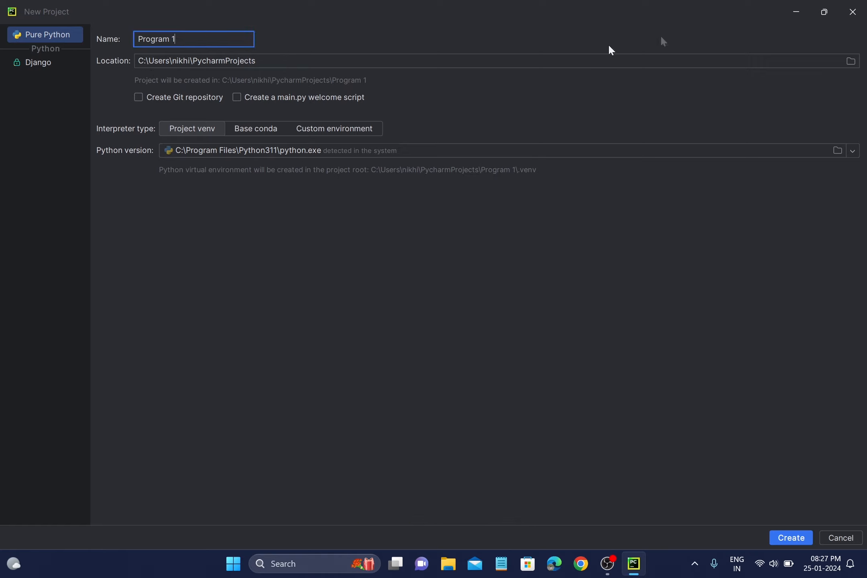
Step: Set the project location to D:\PyCharm and include a main.py welcome script
left_click(851, 61)
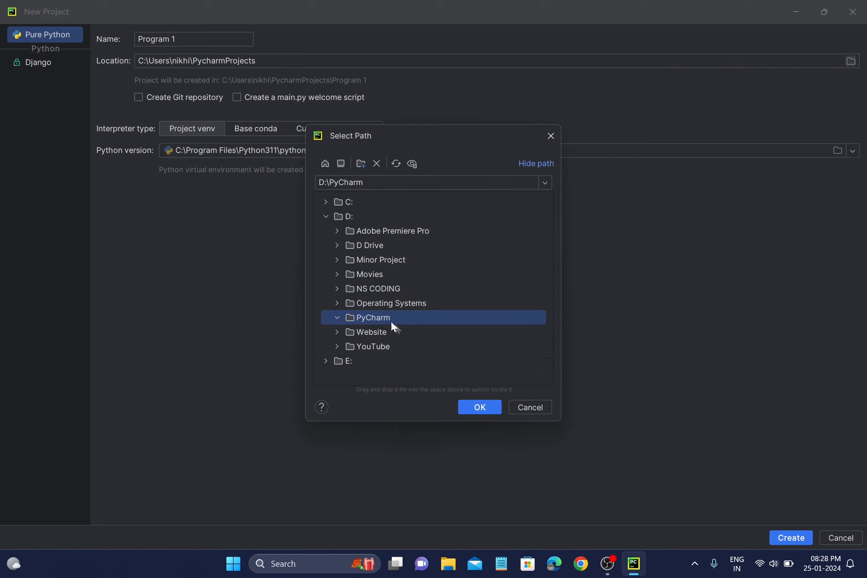
left_click(485, 409)
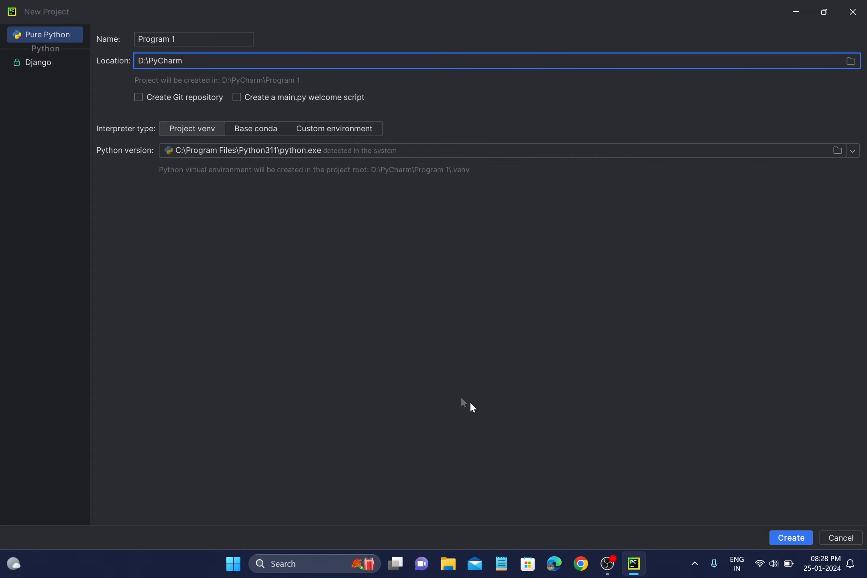
left_click(237, 98)
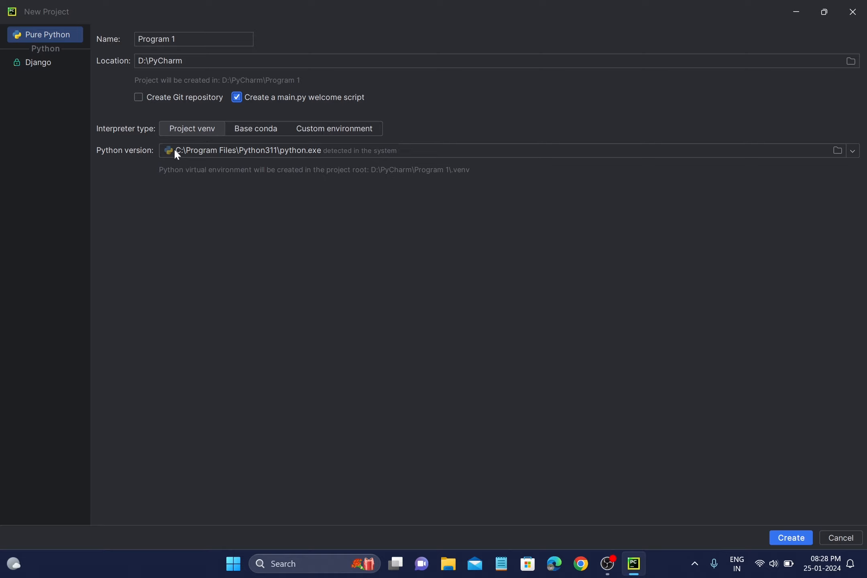
left_click(404, 149)
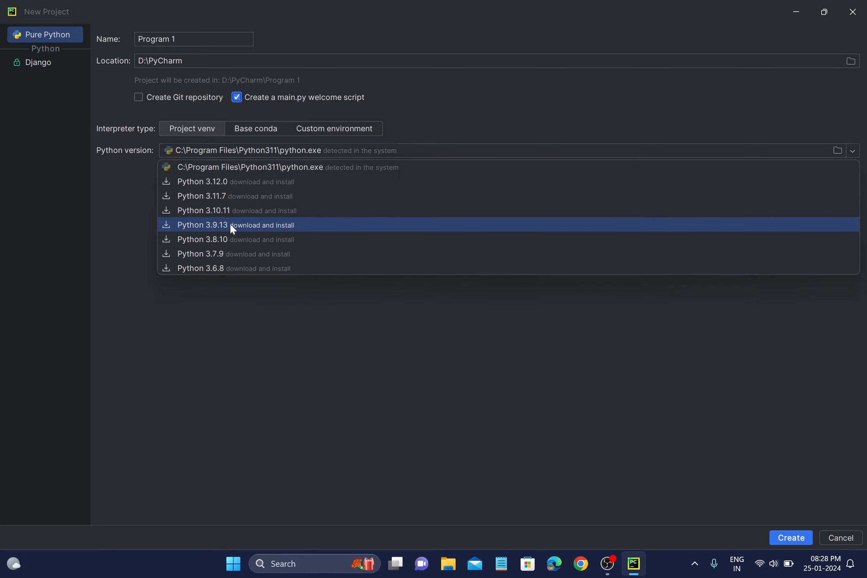
left_click(266, 192)
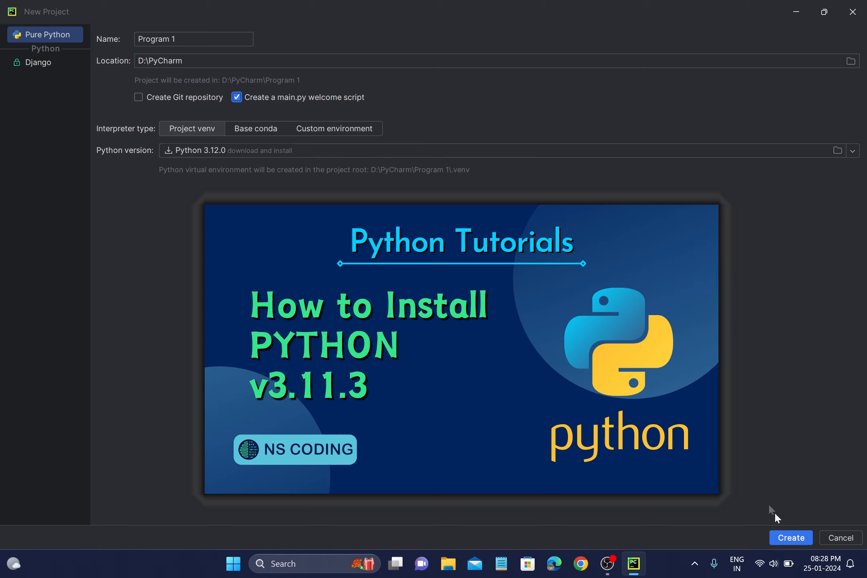
left_click(307, 151)
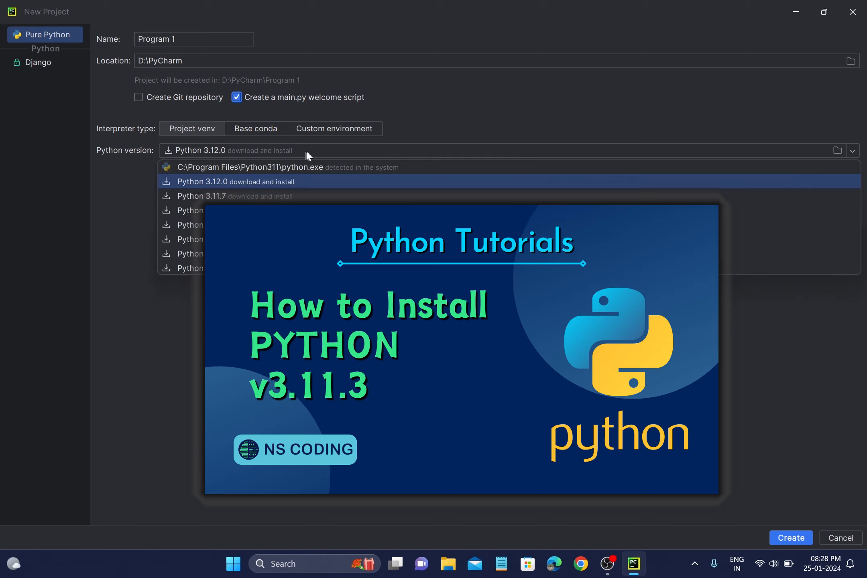
left_click(278, 163)
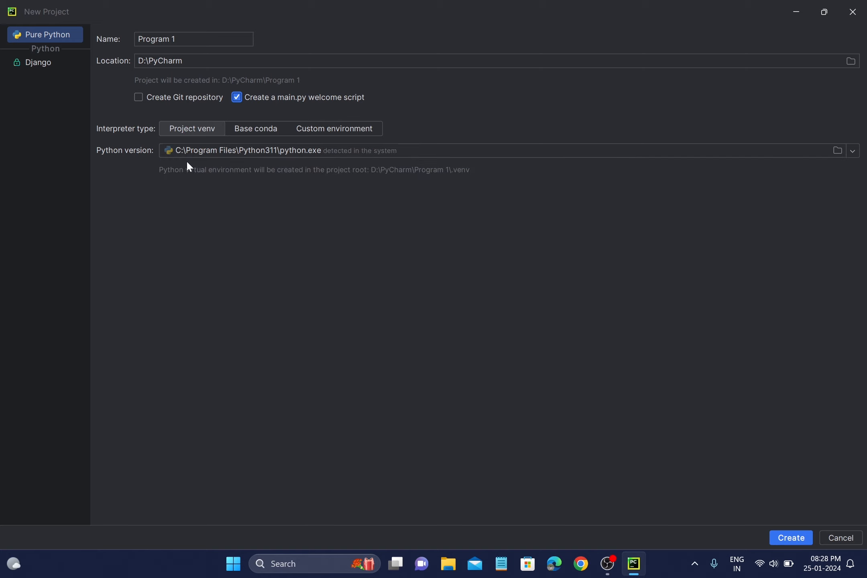
Step: Create the project with the Python311 interpreter detected in the system
left_click(287, 159)
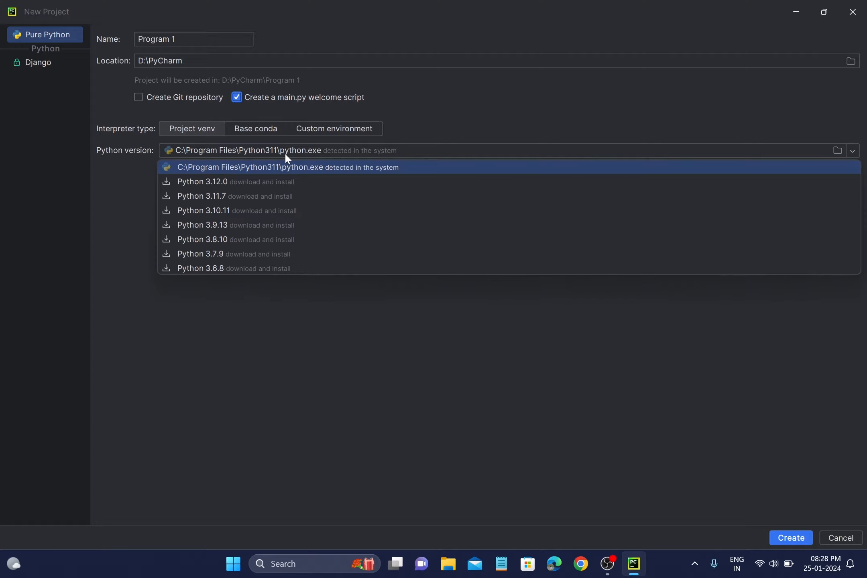
left_click(465, 303)
left_click(792, 538)
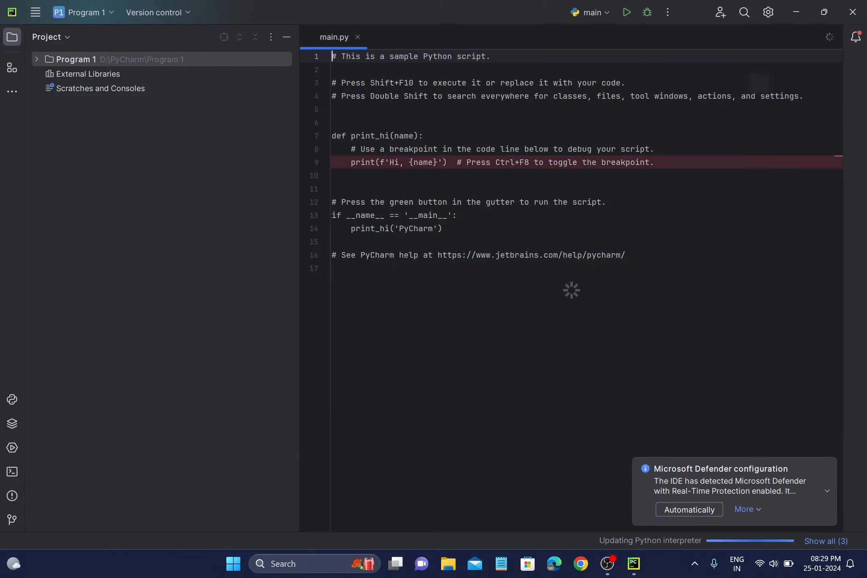
Step: Replace the sample code in main.py with the variable assignments a = 5 and b = 10, using a larger editor font
left_click_drag(337, 268, 309, 51)
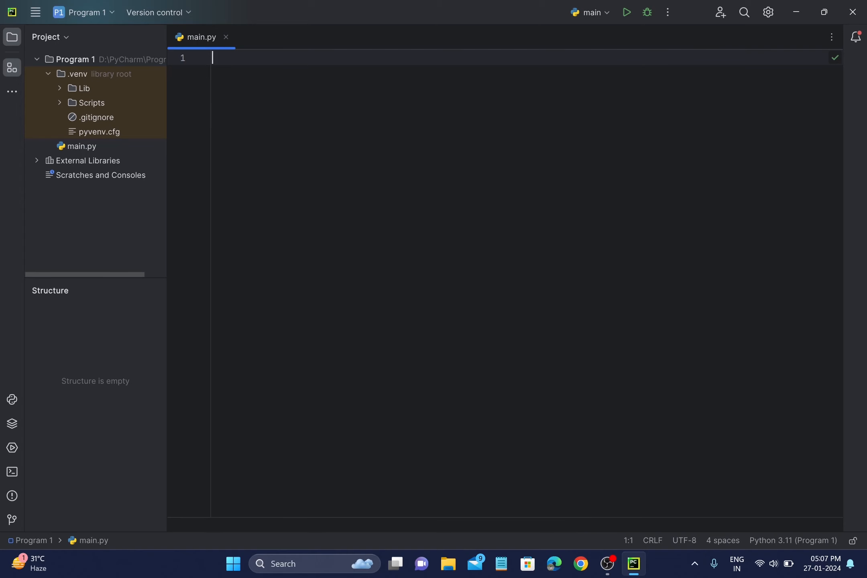
scroll(505, 281, "up", 6)
type("a = 5")
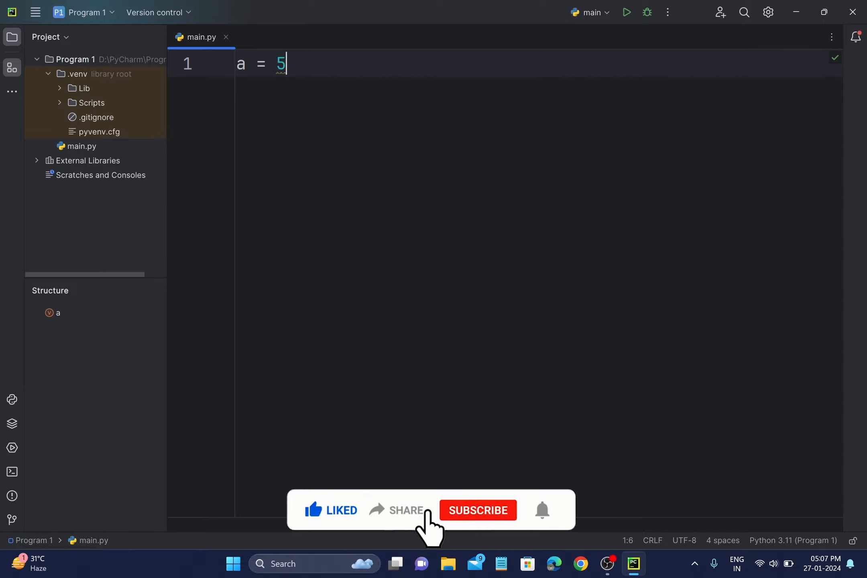
key("Return")
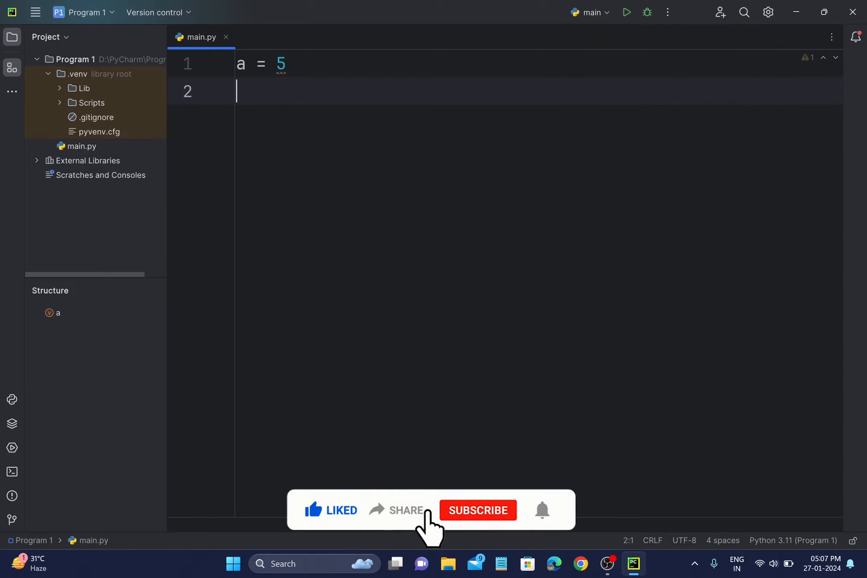
type("b = 10")
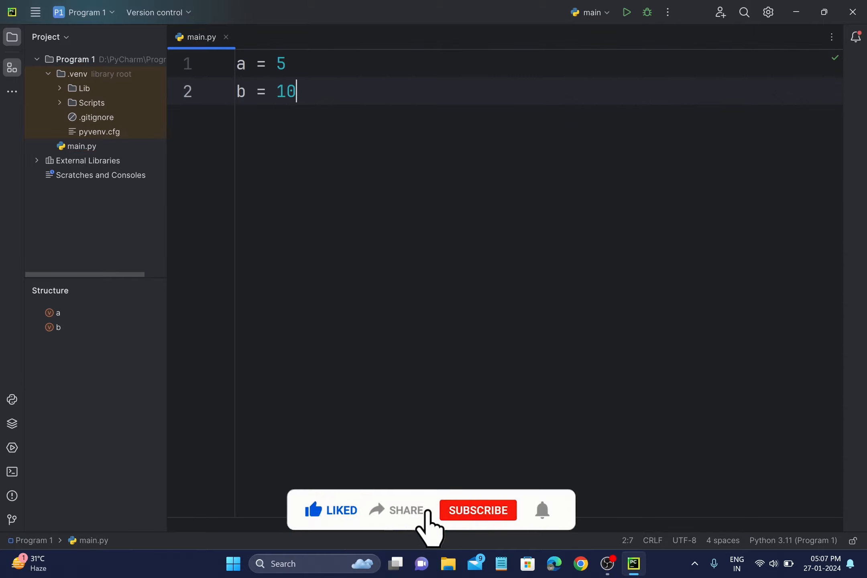
Step: Add the statements print(a+b) and print(a-b) on separate lines below the variable assignments
key("Return")
type("p")
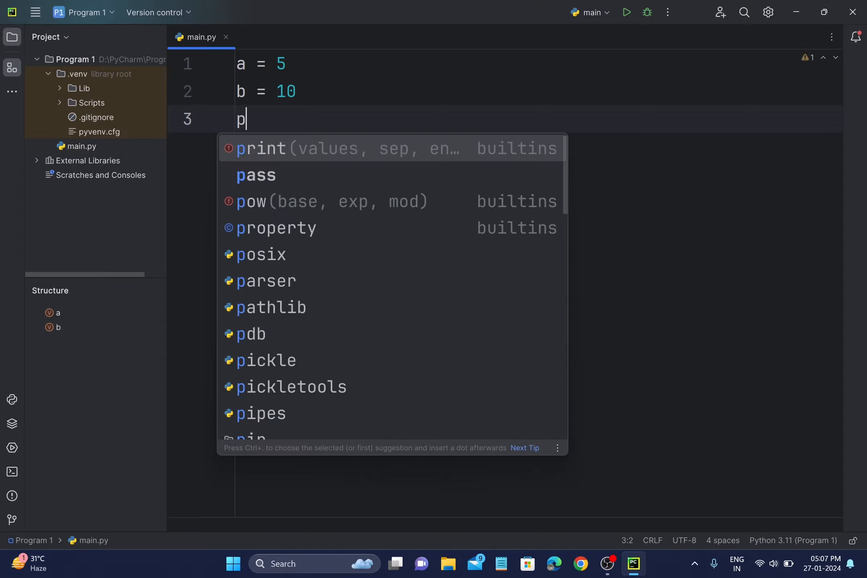
key("Return")
type("a+b)")
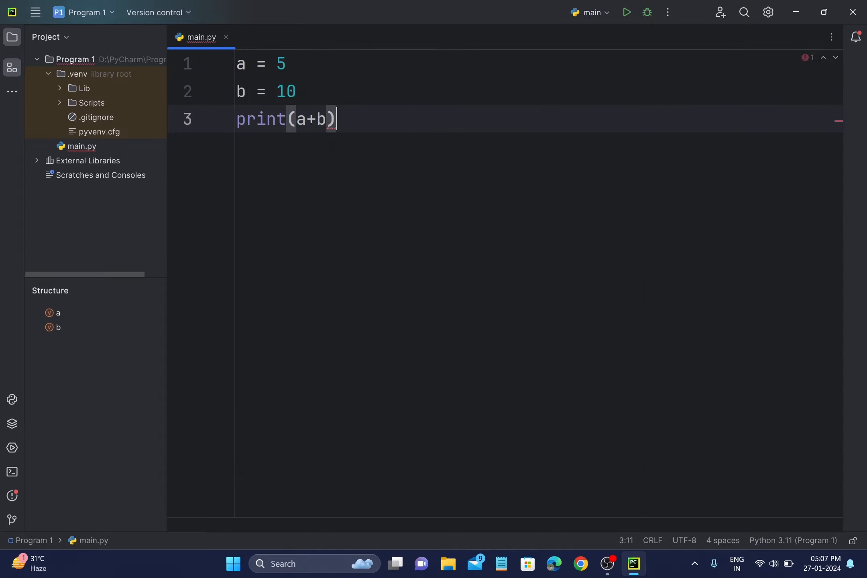
key("Return")
type("p")
key("Return")
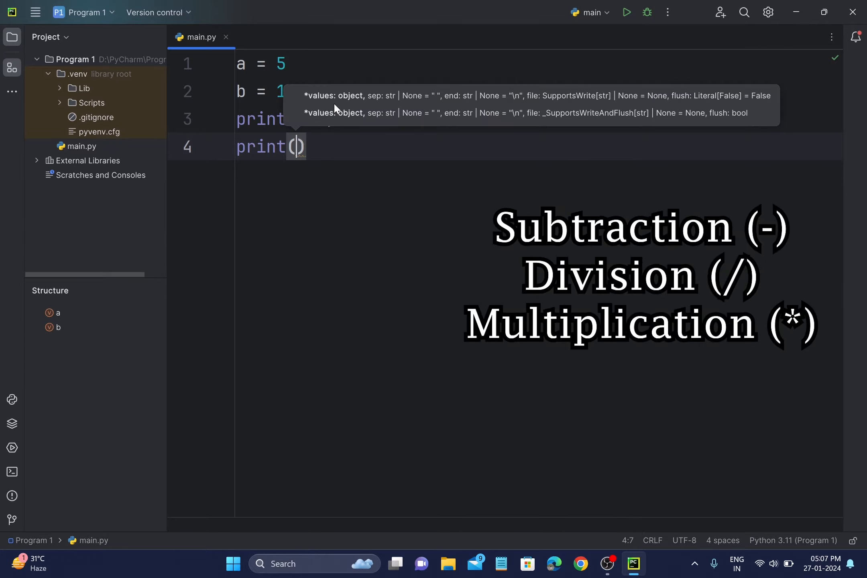
type("a-b)")
key("Return")
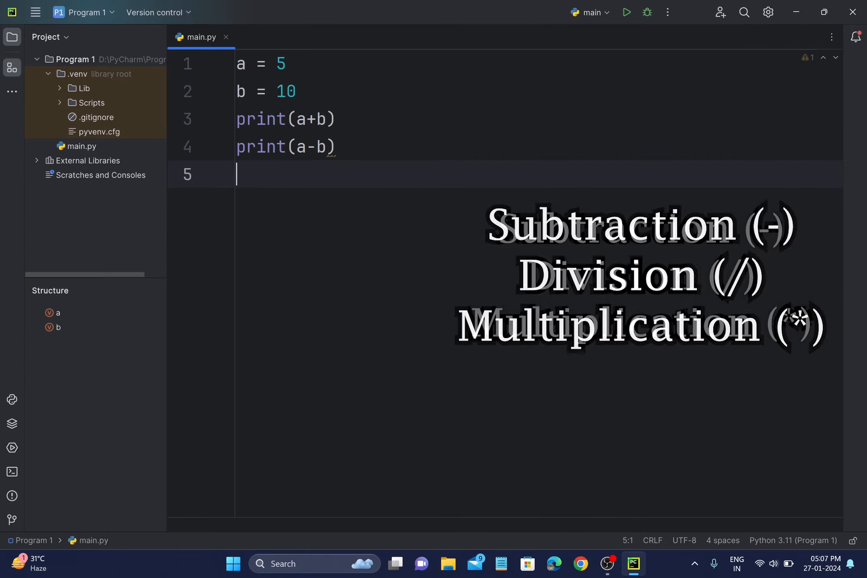
Step: Browse the code completion suggestions for p, and add the statement print(a*b) on line 5
type("p")
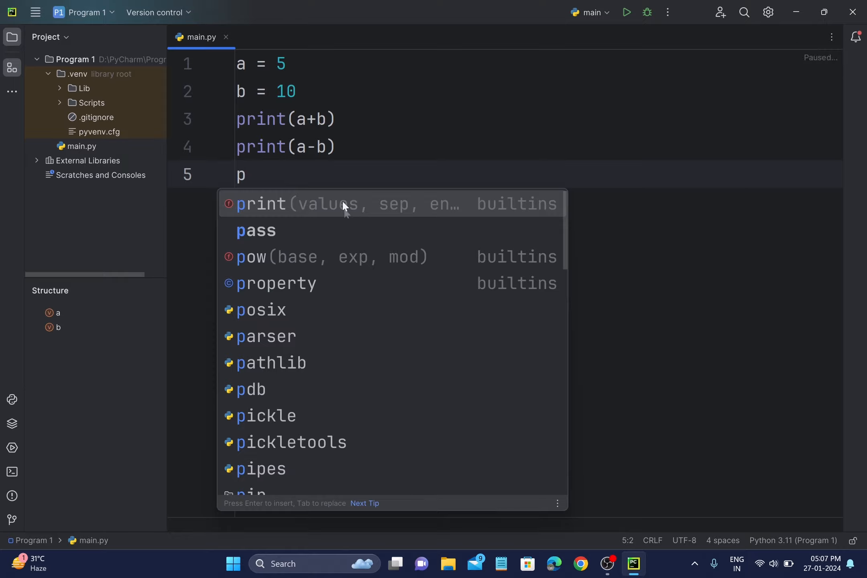
scroll(368, 278, "down", 8)
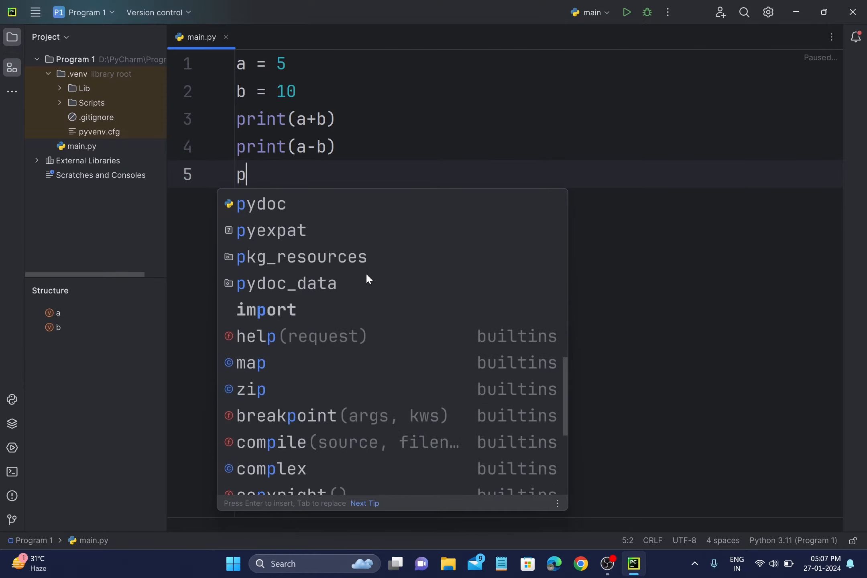
scroll(366, 274, "down", 2)
scroll(366, 275, "up", 10)
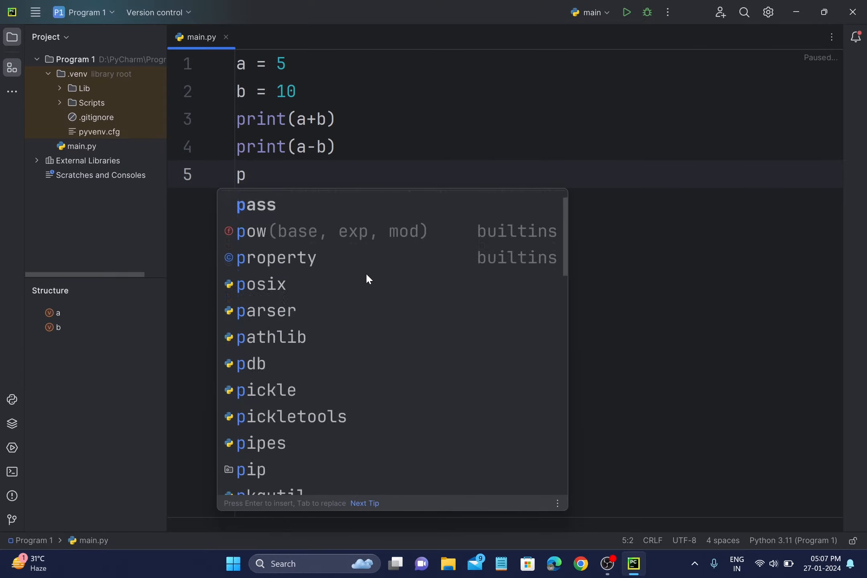
scroll(366, 275, "up", 1)
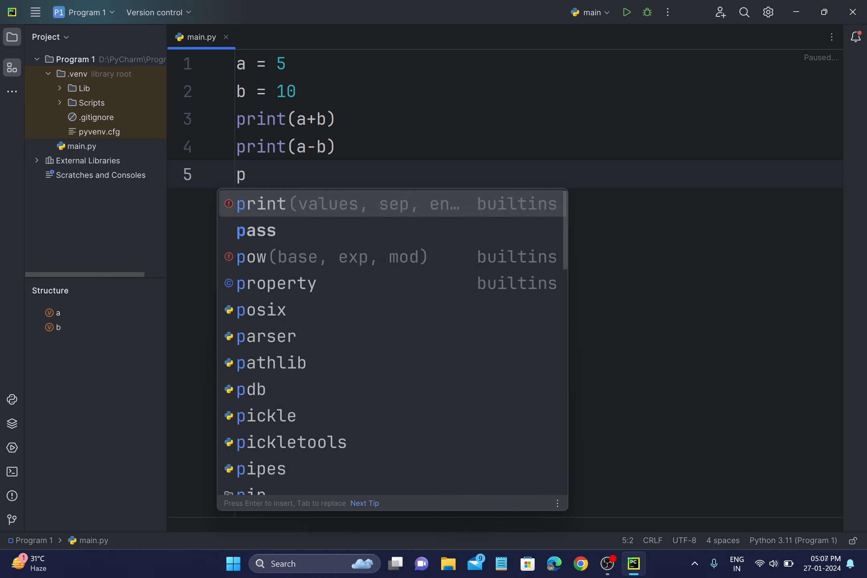
type("r")
key("Return")
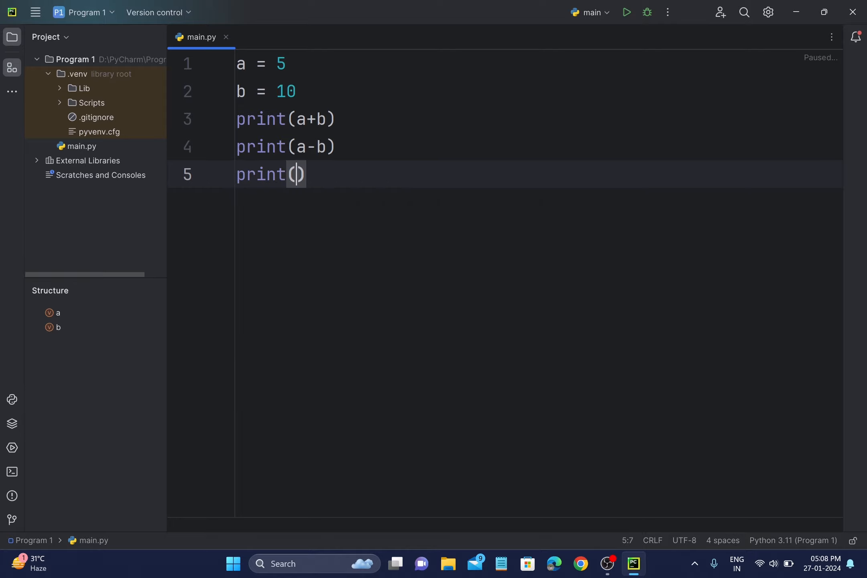
type("a*b")
Step: Add the statement print(a/b) on line 6 and save main.py
key("Return")
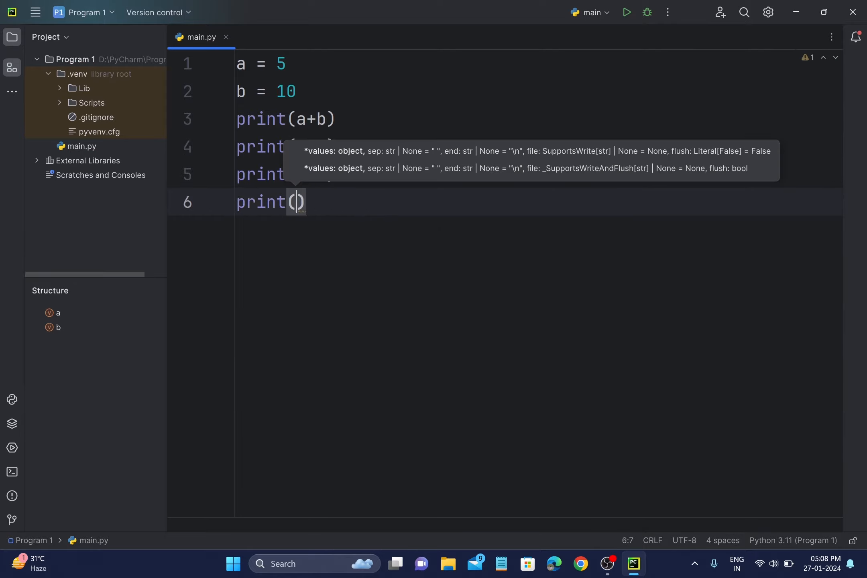
type("a/b)")
key("ctrl+s")
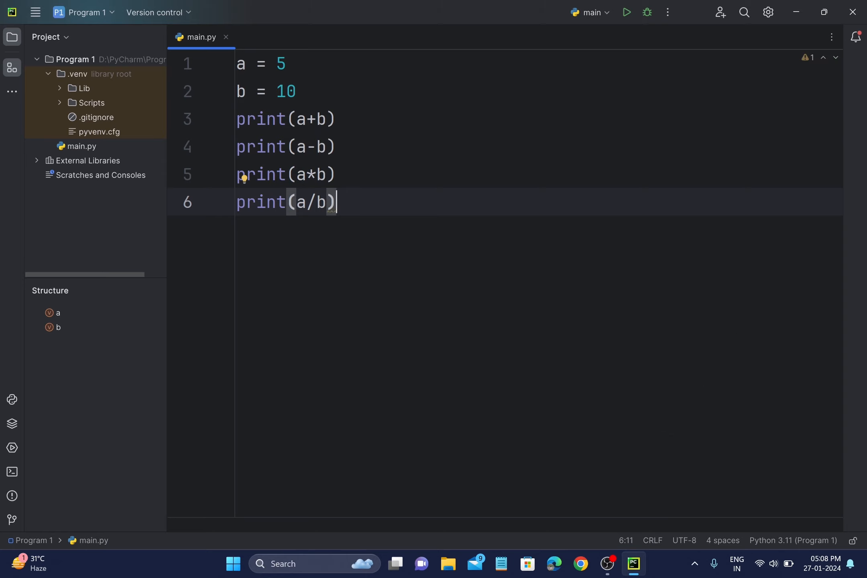
Step: Run the main script and enlarge the output console's font size to 18 pt
left_click(630, 15)
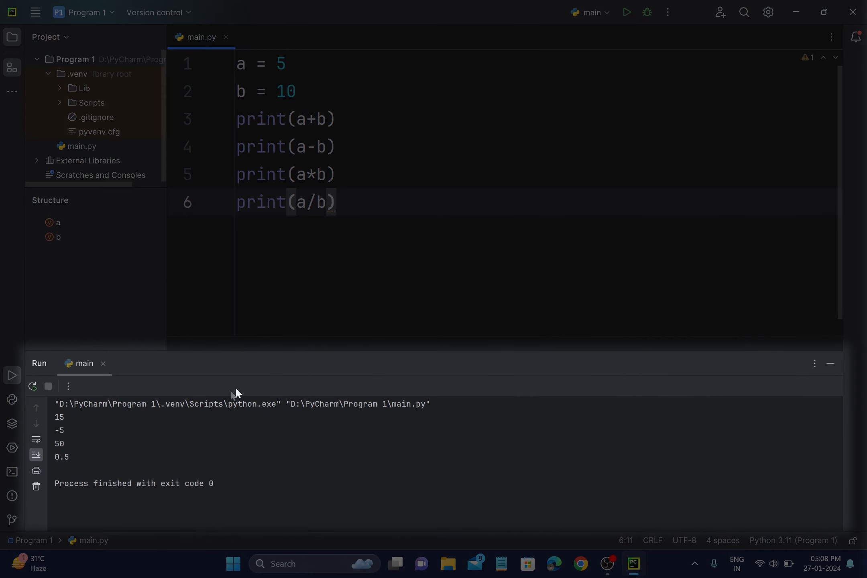
scroll(235, 387, "up", 1, "ctrl")
scroll(402, 450, "up", 11, "ctrl")
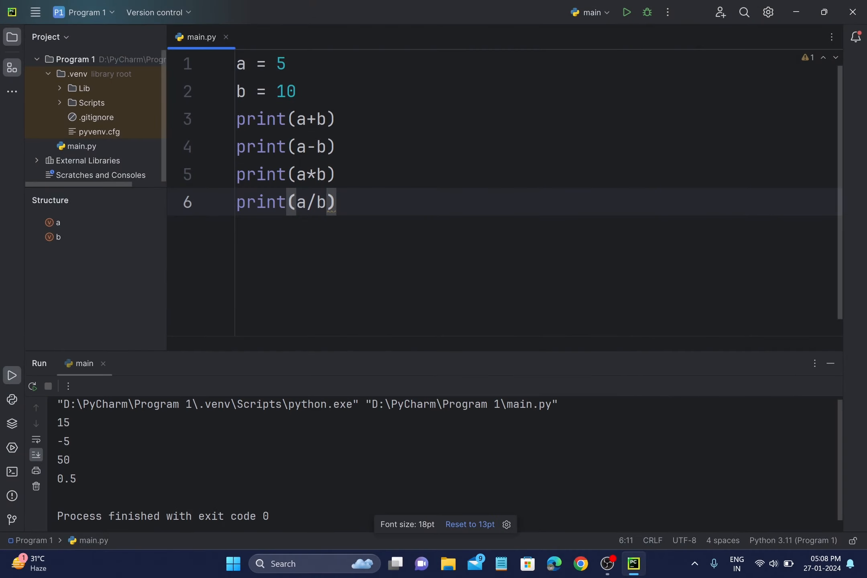